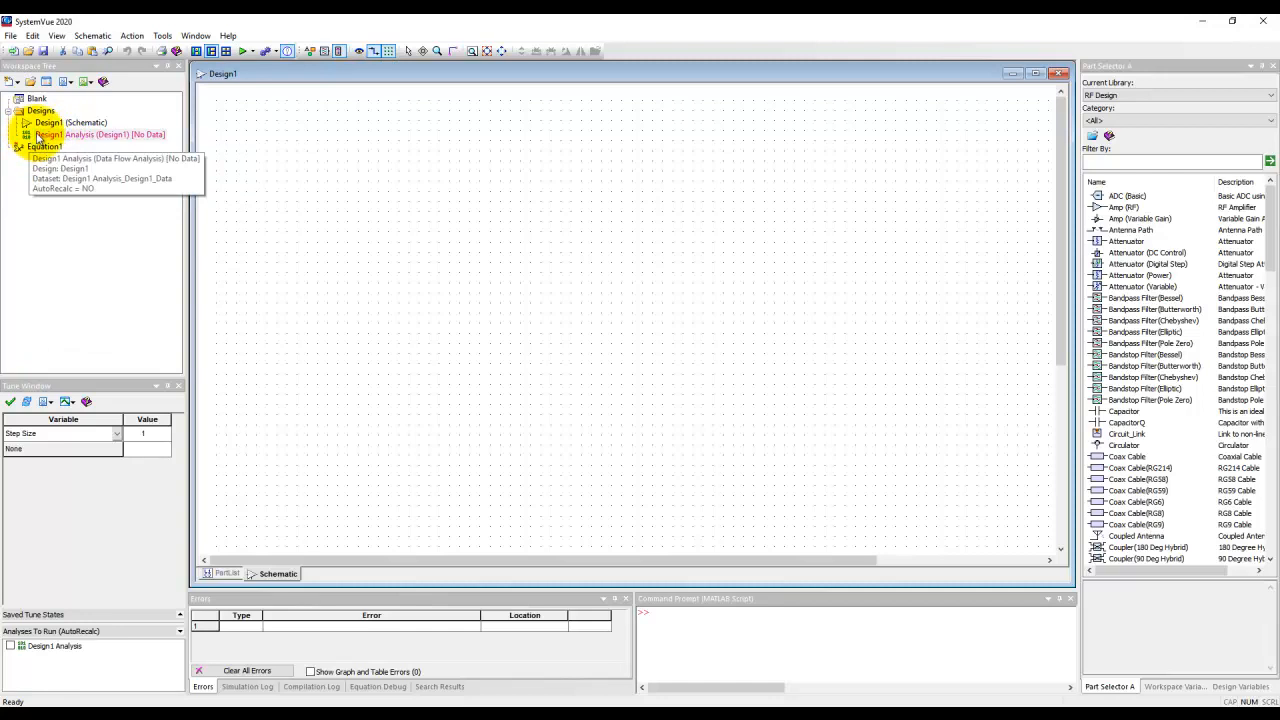
# Delete the Design1 data flow analysis from the workspace tree and confirm the removal
pyautogui.rightClick(38, 136)
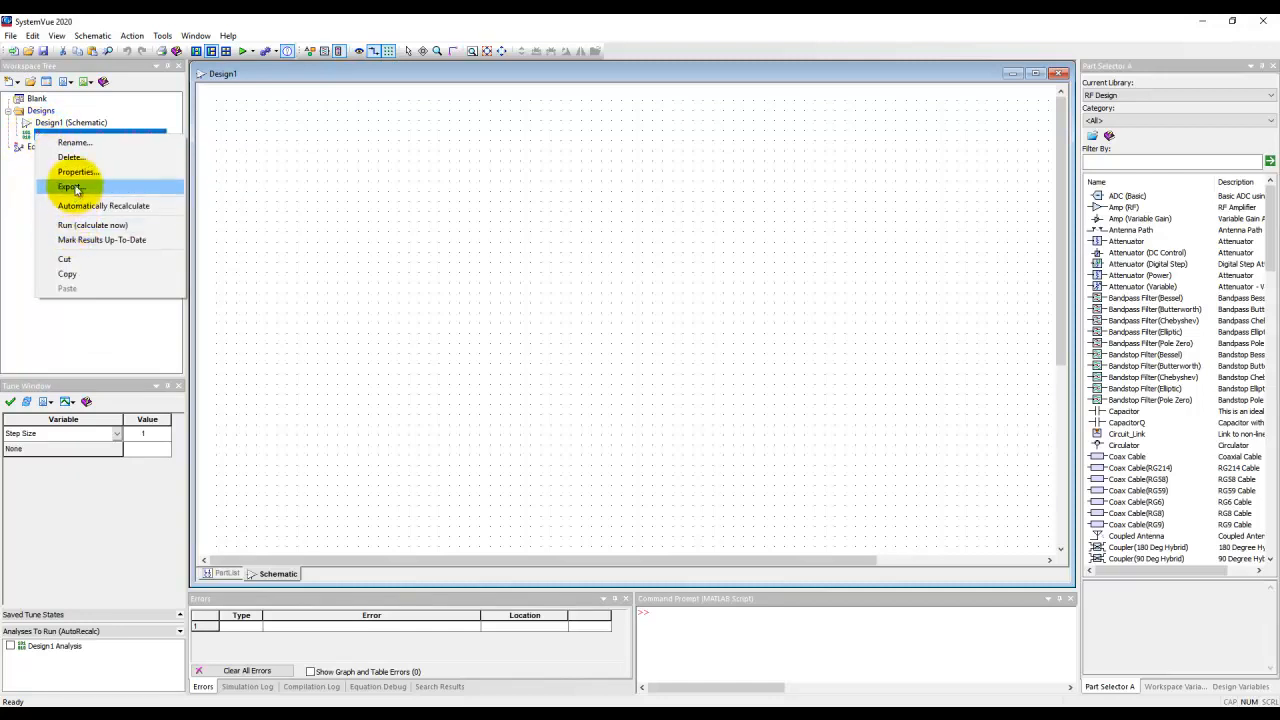
pyautogui.click(69, 157)
pyautogui.click(672, 402)
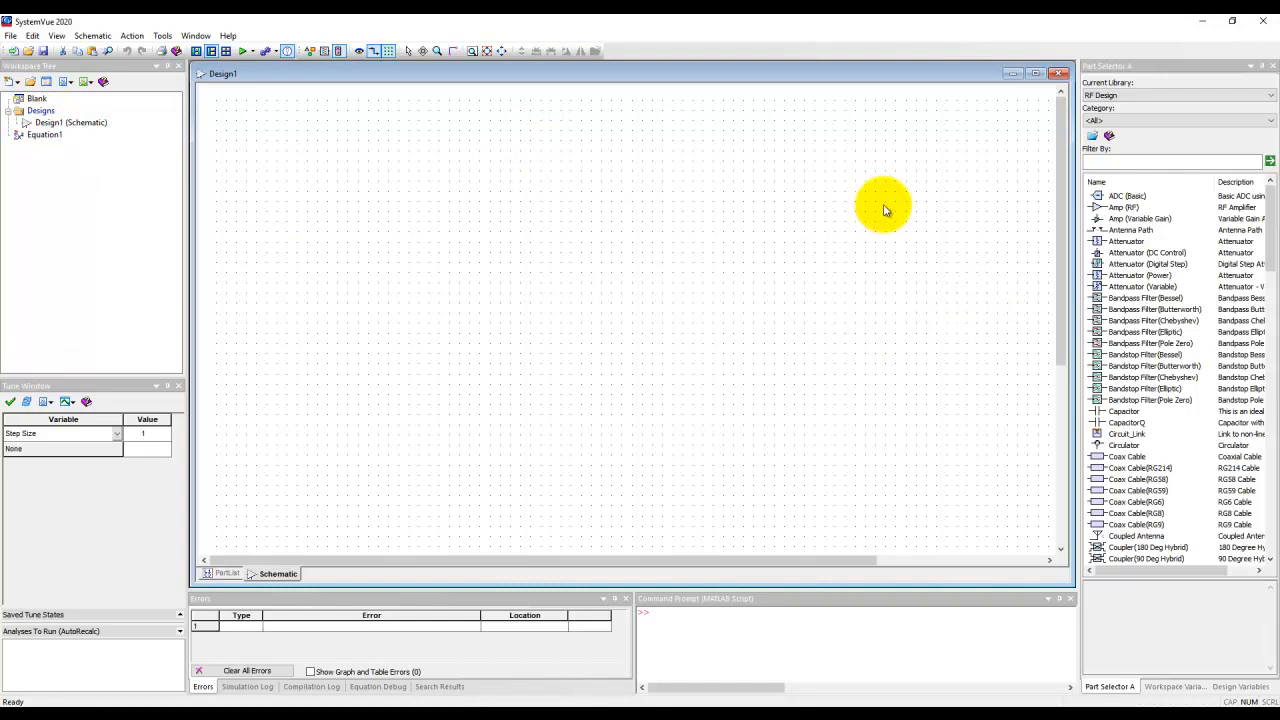
# Examine the RF Design part library, including its categories, name filter and list of available parts
pyautogui.click(1122, 96)
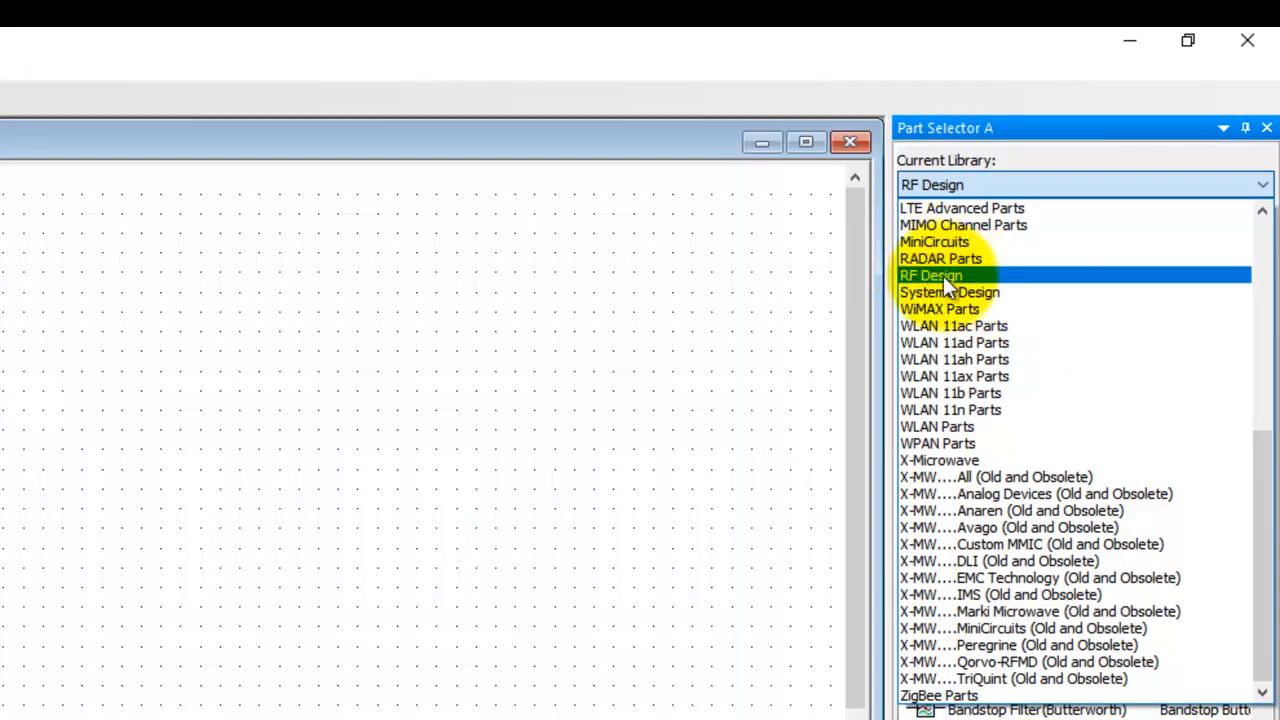
pyautogui.click(930, 275)
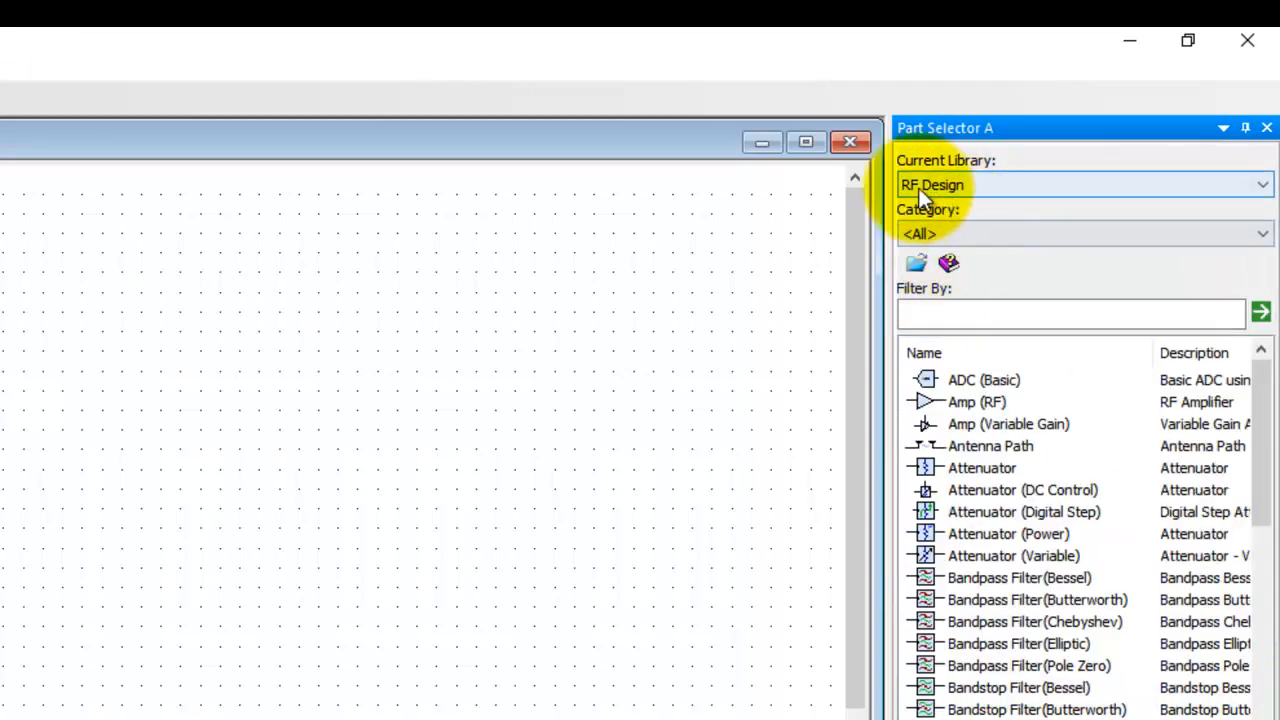
pyautogui.click(999, 234)
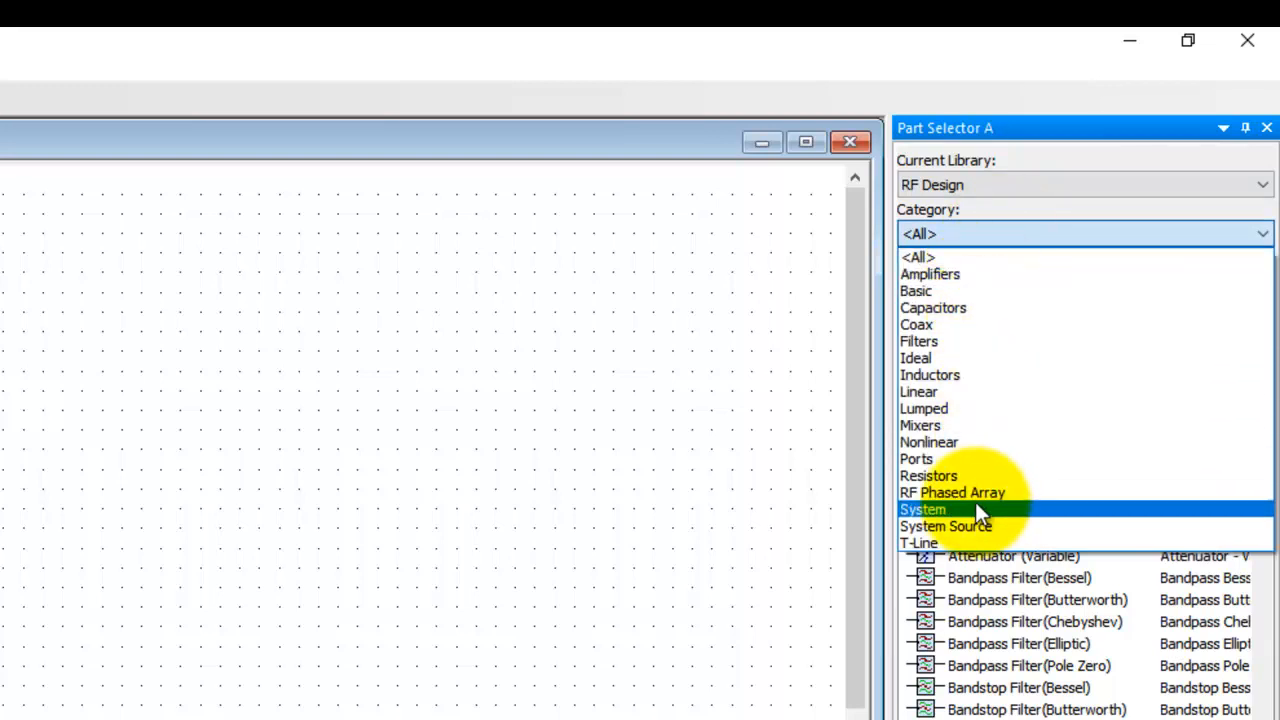
pyautogui.click(819, 485)
pyautogui.click(966, 313)
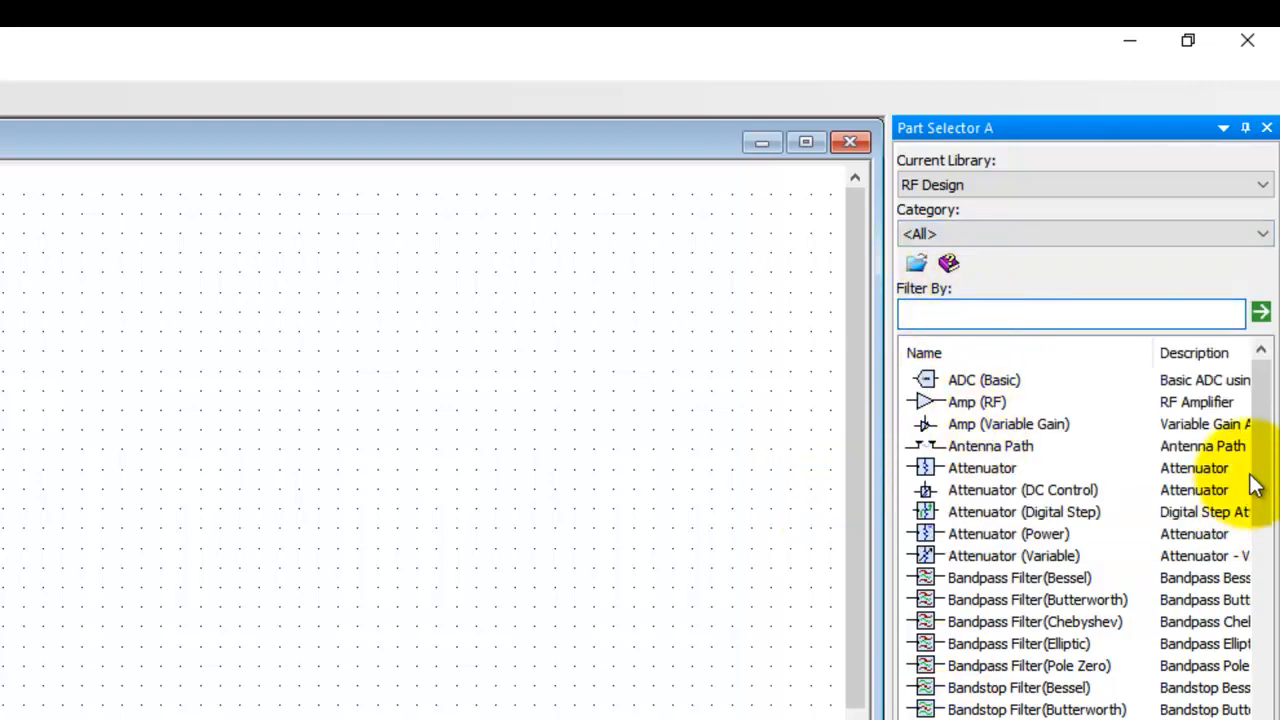
pyautogui.moveTo(1263, 451); pyautogui.dragTo(1208, 430)
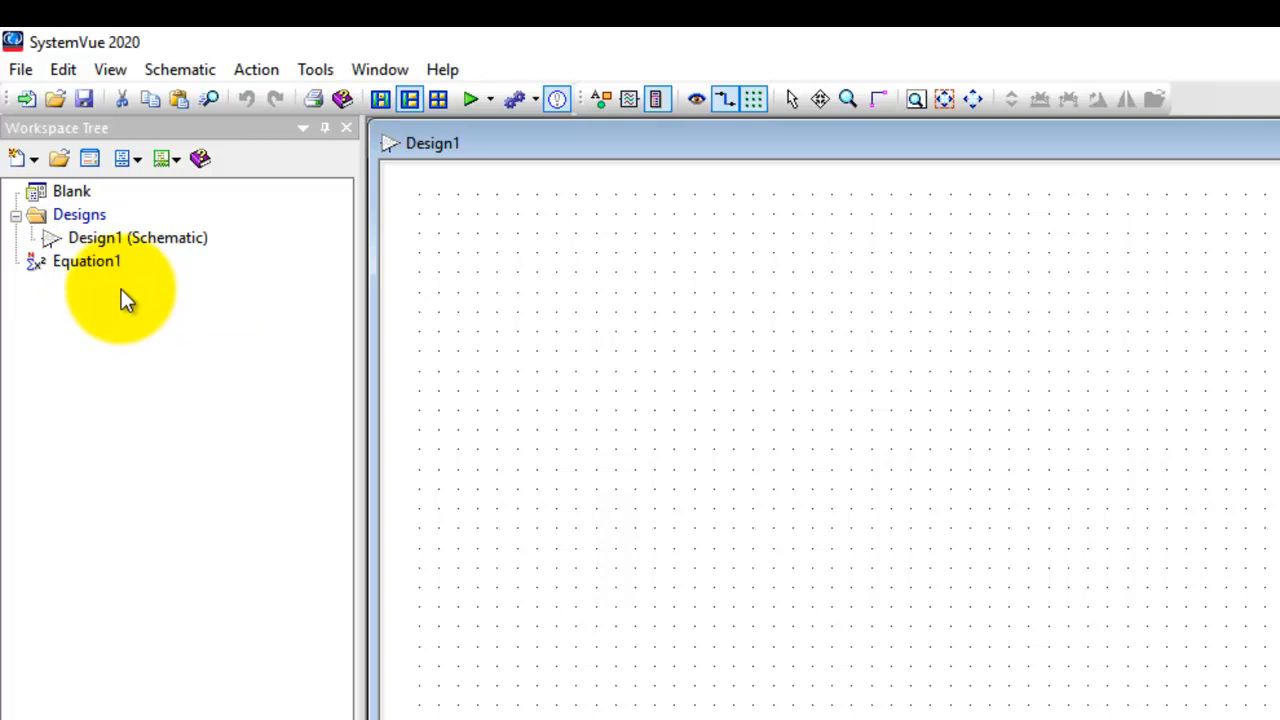
# Add an RF System Analysis to the Designs folder, with Design1 as the design to simulate
pyautogui.rightClick(70, 220)
pyautogui.moveTo(338, 280)
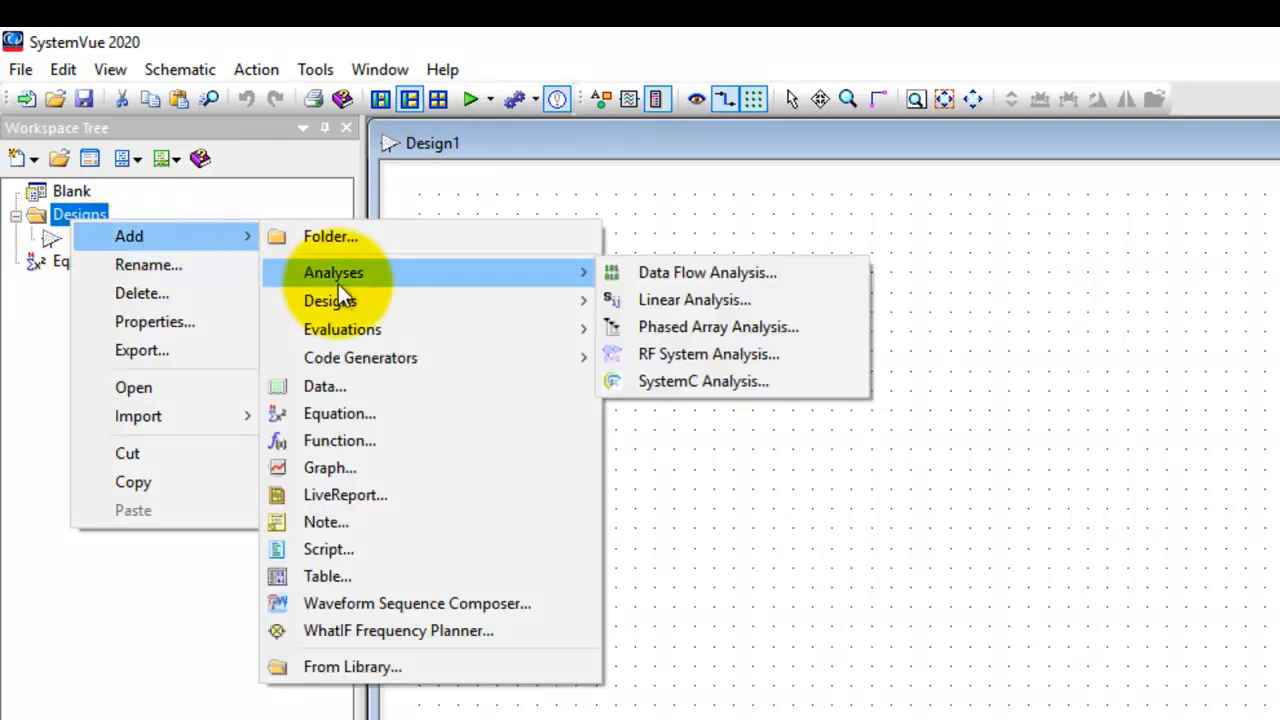
pyautogui.click(670, 355)
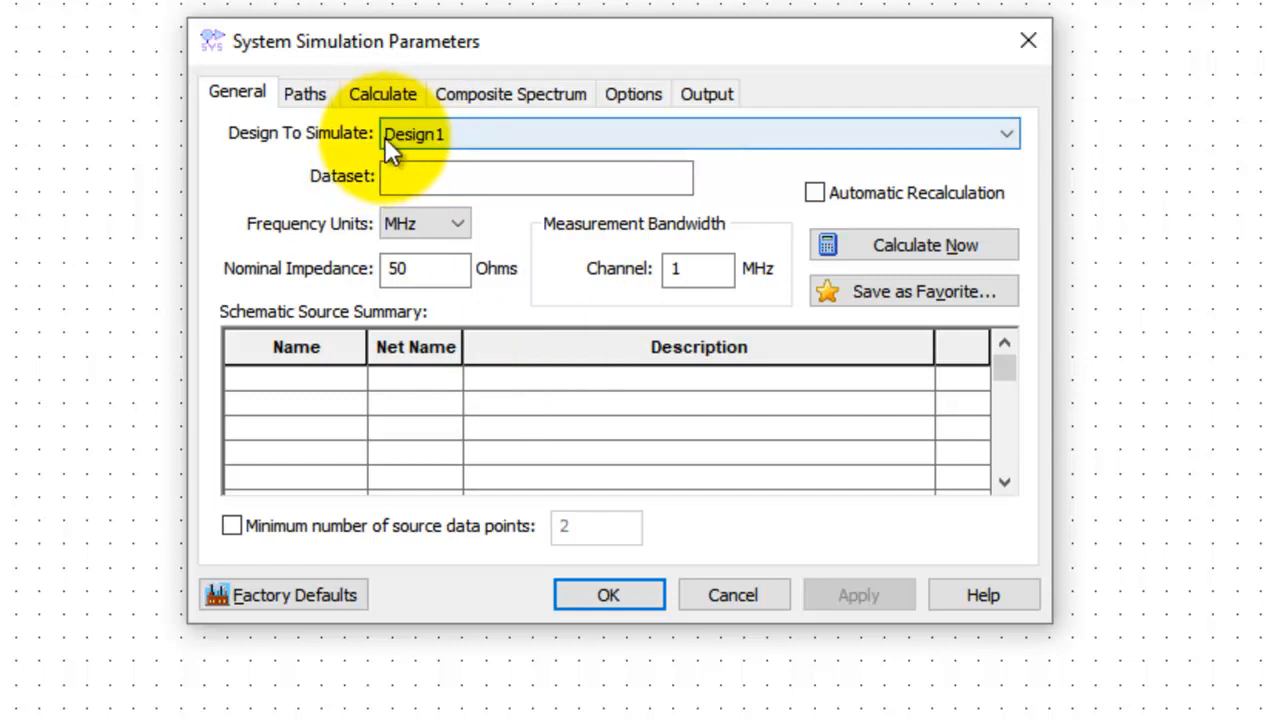
pyautogui.click(463, 132)
pyautogui.click(463, 132)
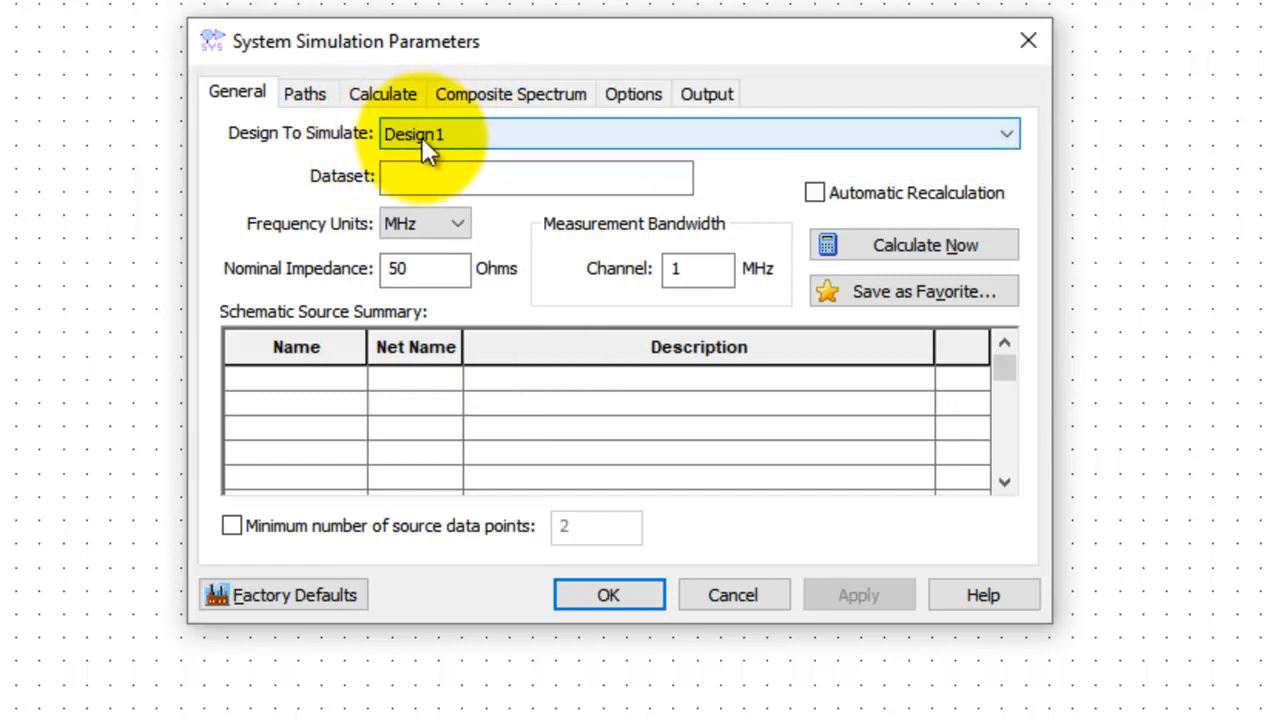
pyautogui.click(417, 179)
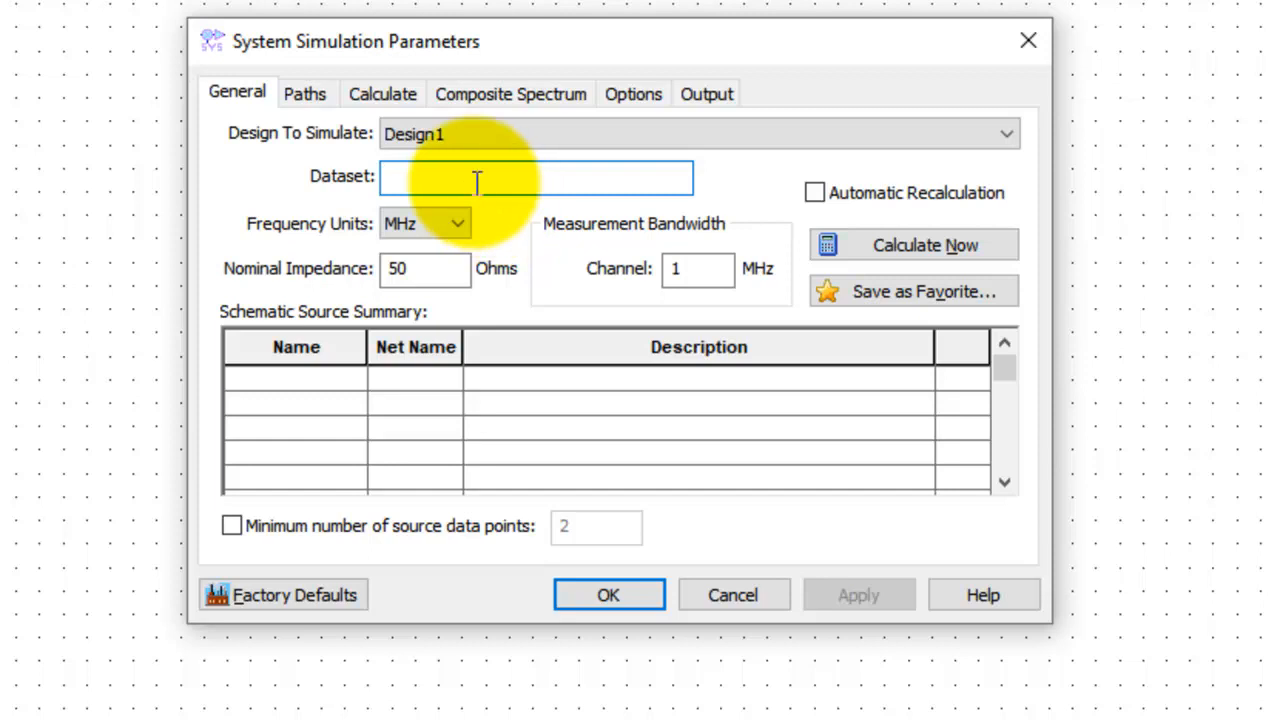
# Examine the analysis's path, harmonics, intermod, noise and composite spectrum settings, trying out the Calculate Phase Noise option
pyautogui.click(304, 92)
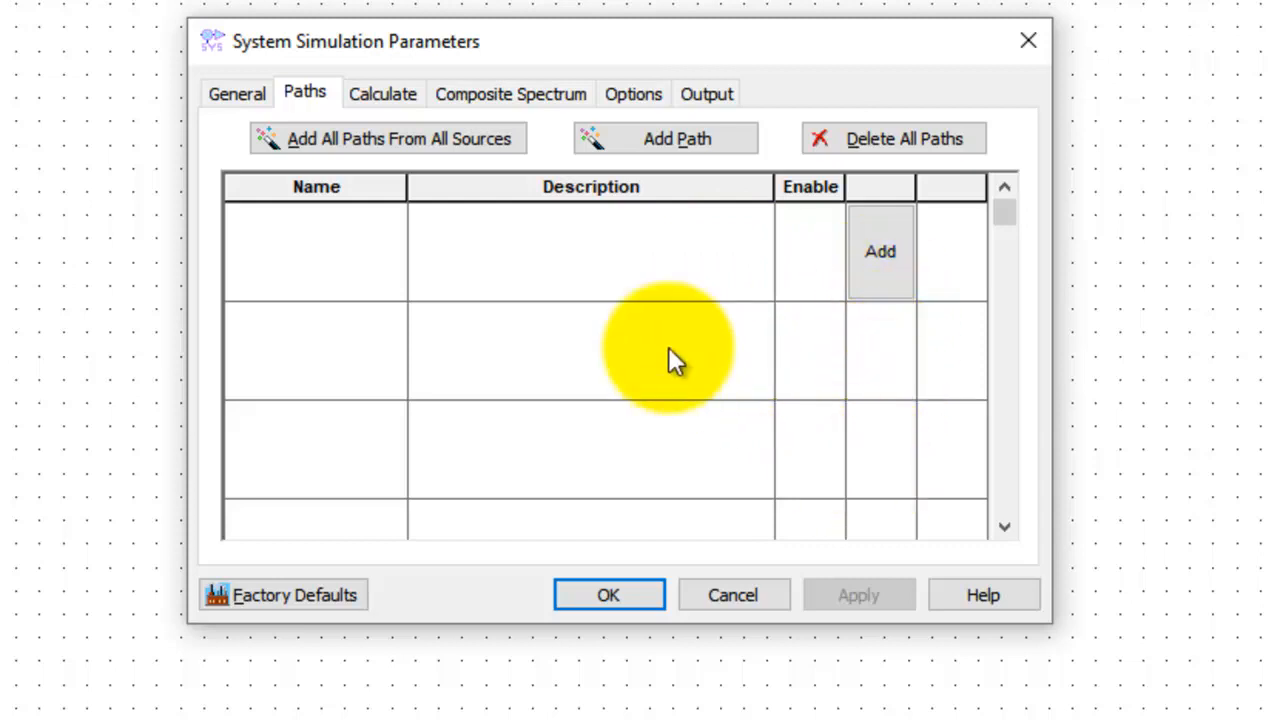
pyautogui.click(381, 93)
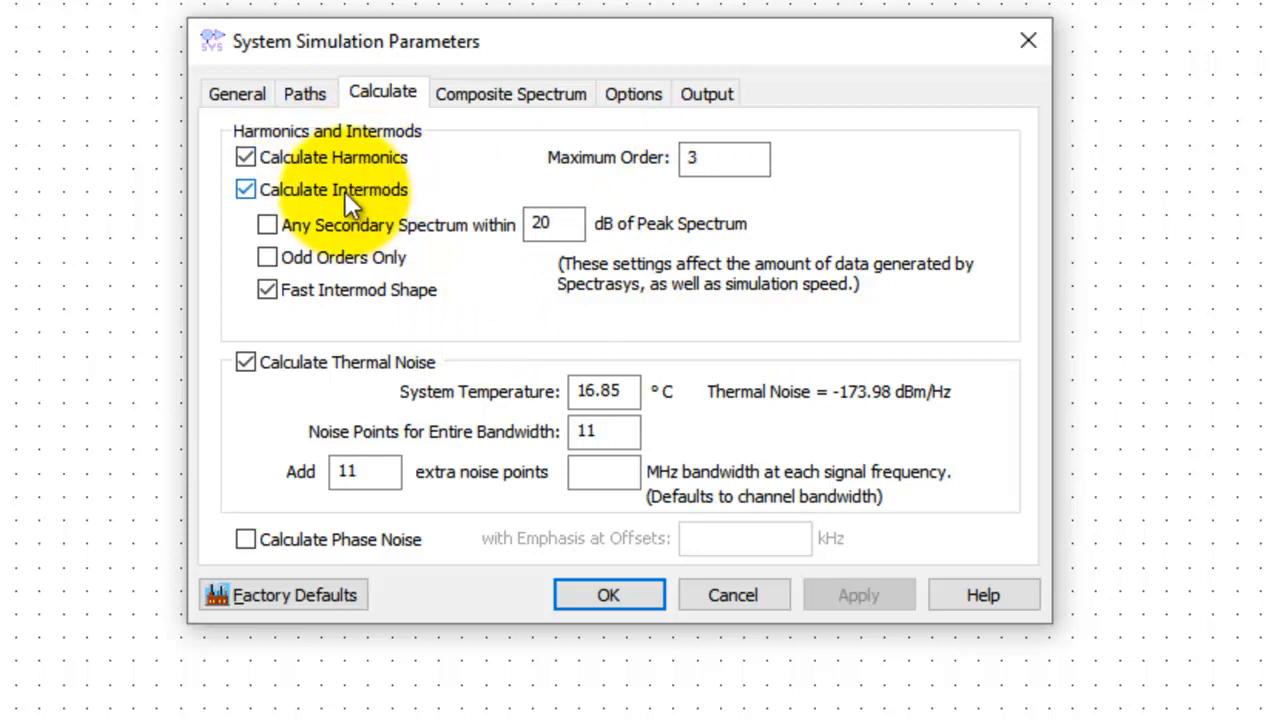
pyautogui.click(706, 160)
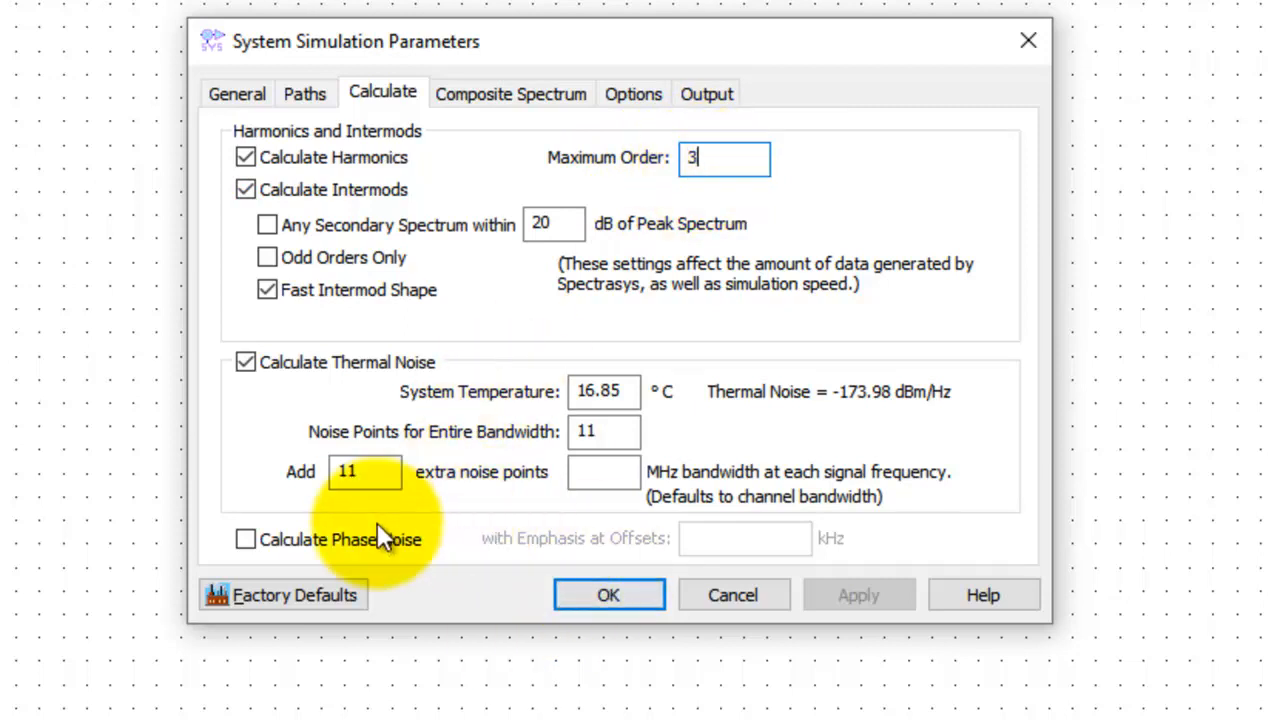
pyautogui.click(243, 540)
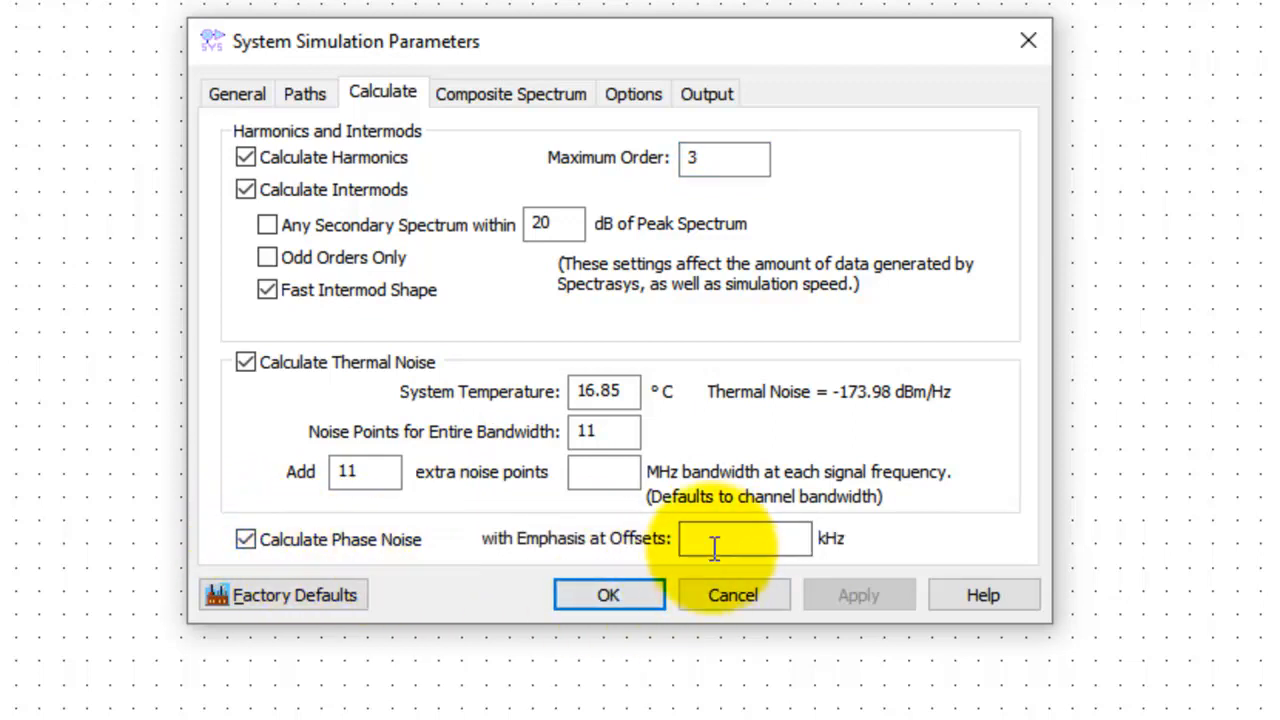
pyautogui.click(318, 542)
pyautogui.click(483, 97)
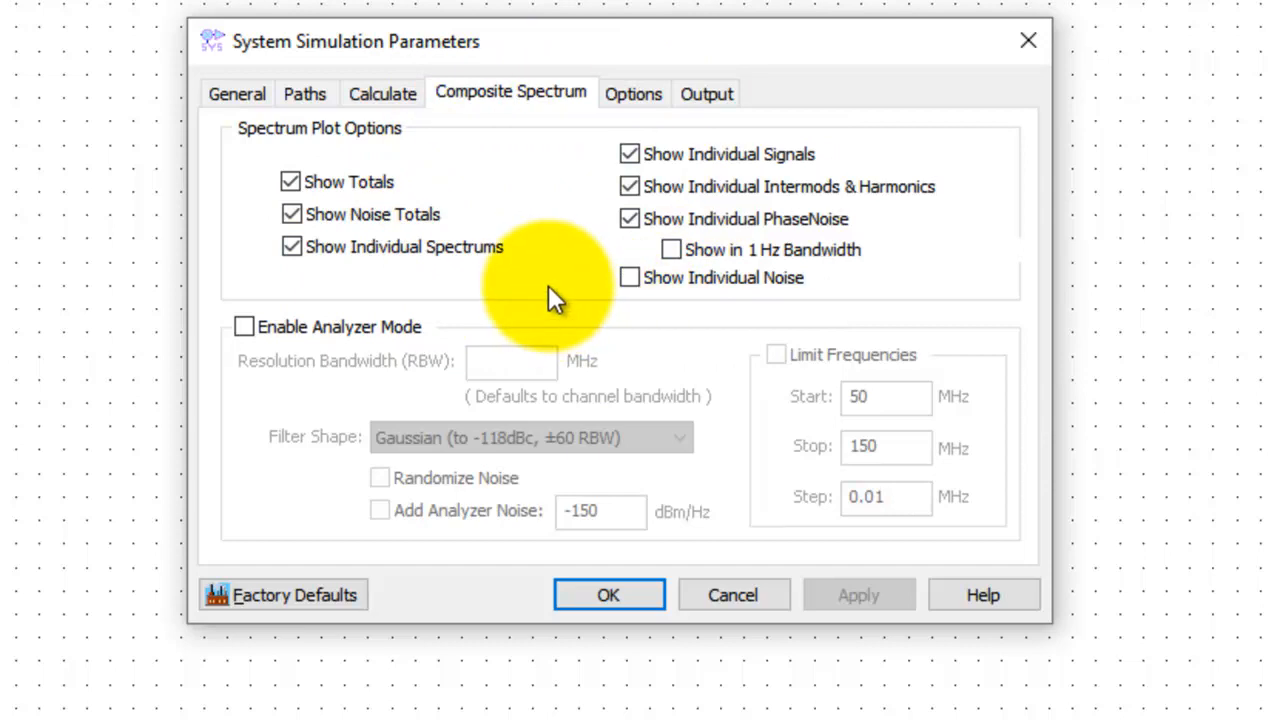
# Set the analysis to ignore spectrum levels below -100 dBm, leaving the frequency limits blank
pyautogui.click(644, 94)
pyautogui.click(519, 190)
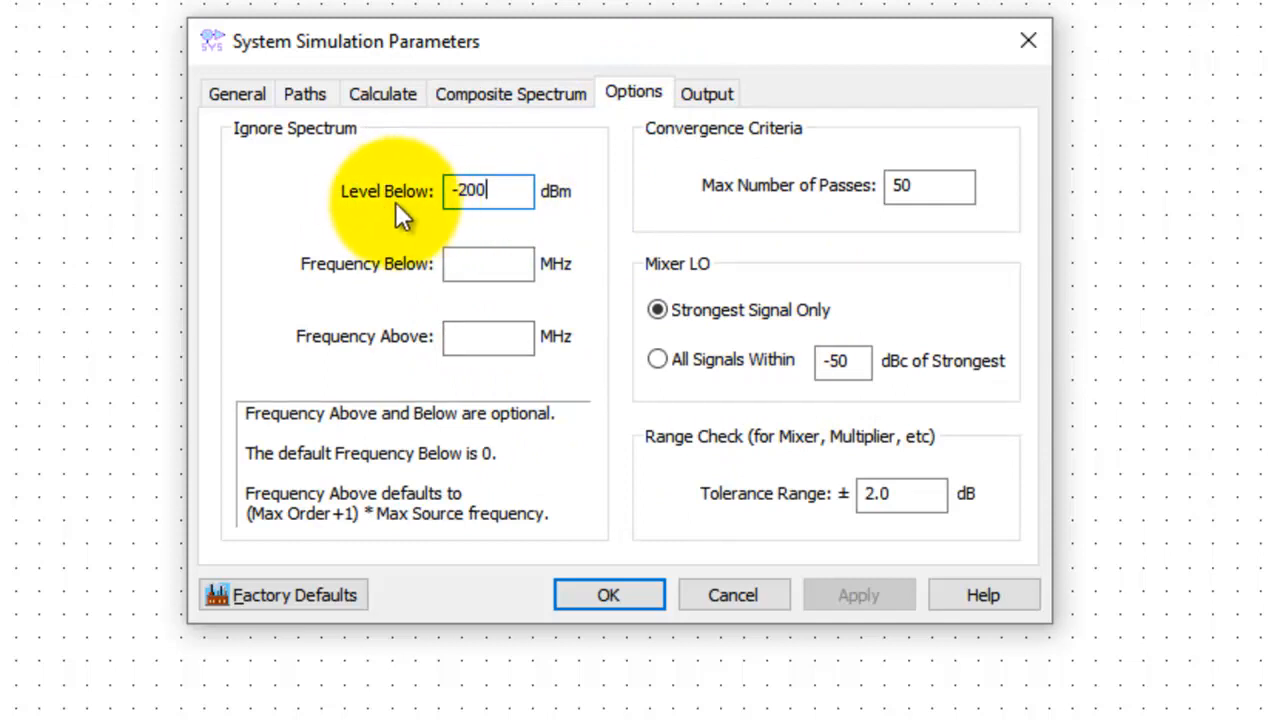
pyautogui.doubleClick(466, 192)
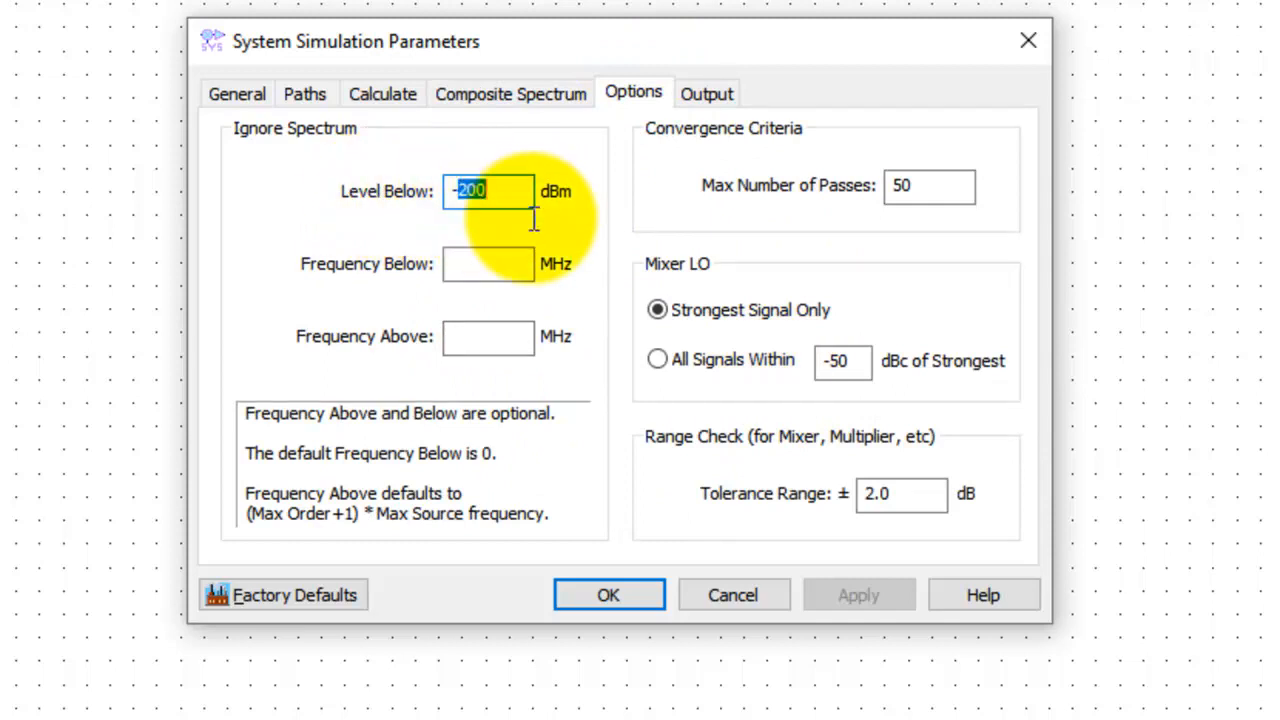
pyautogui.press('BackSpace')
pyautogui.write('100')
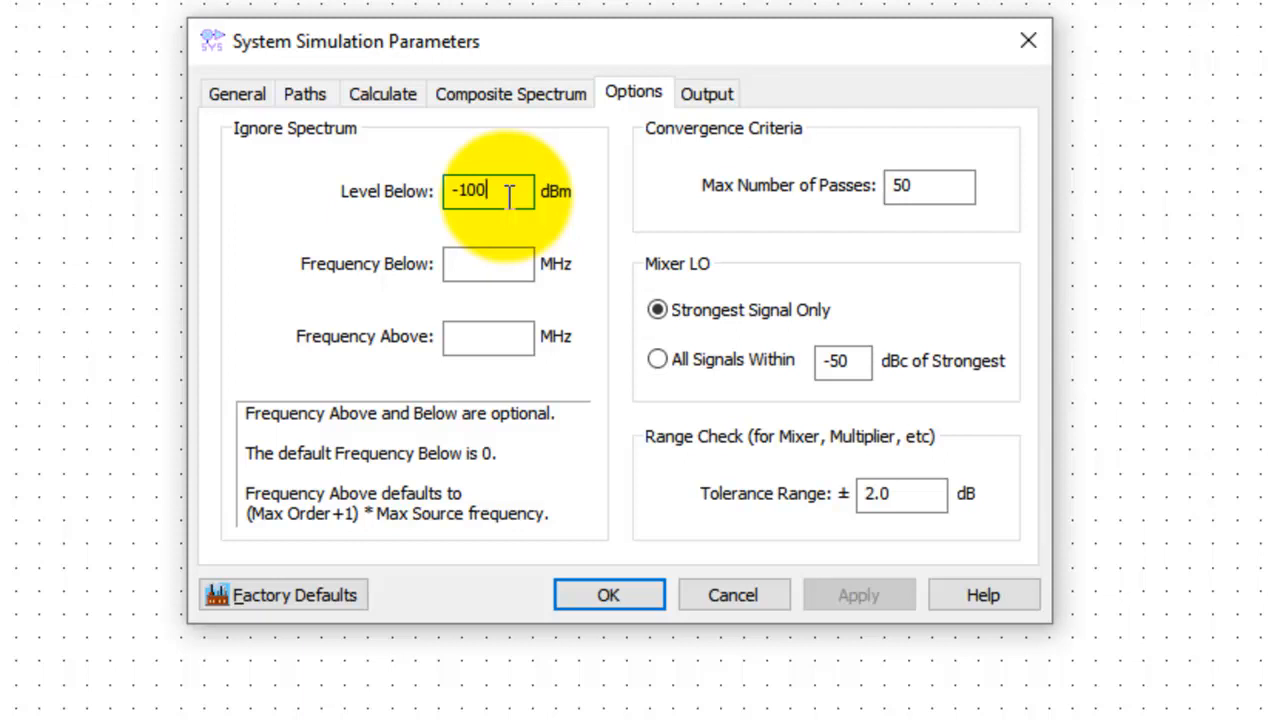
pyautogui.click(503, 337)
pyautogui.click(486, 266)
pyautogui.click(487, 336)
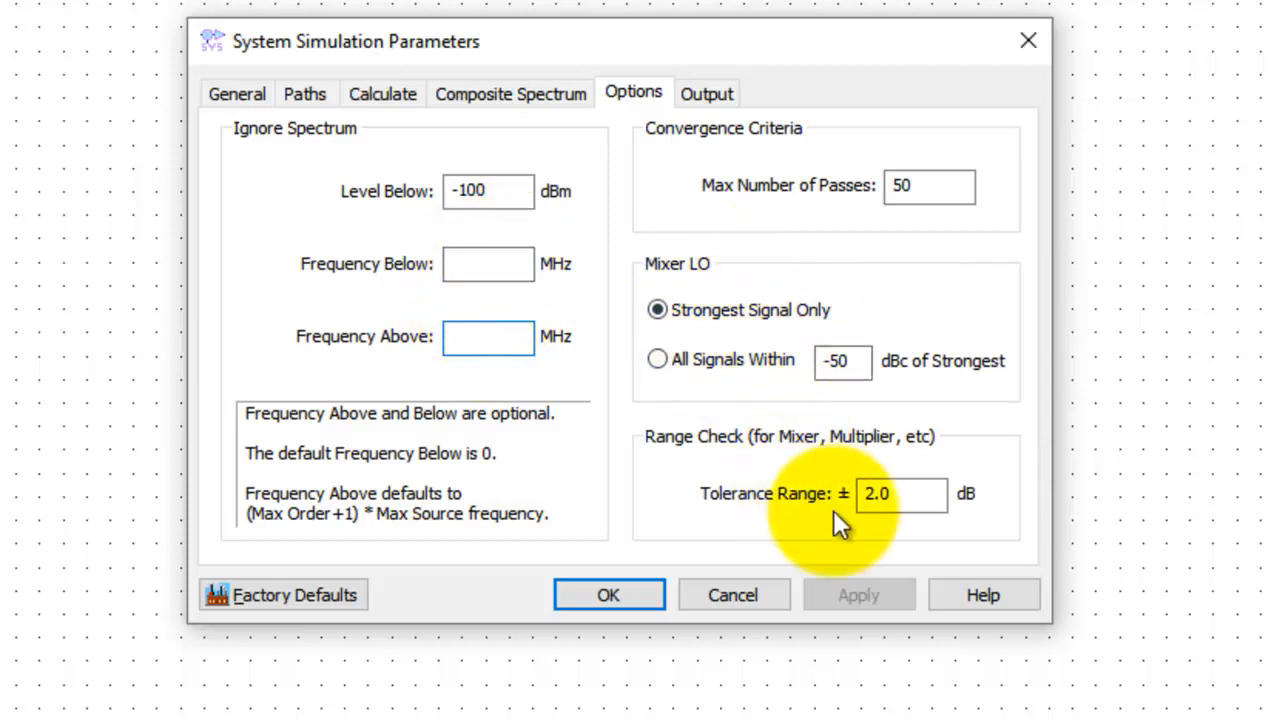
# Examine the analysis's data output settings and go back through the other parameter pages to the general settings
pyautogui.click(703, 96)
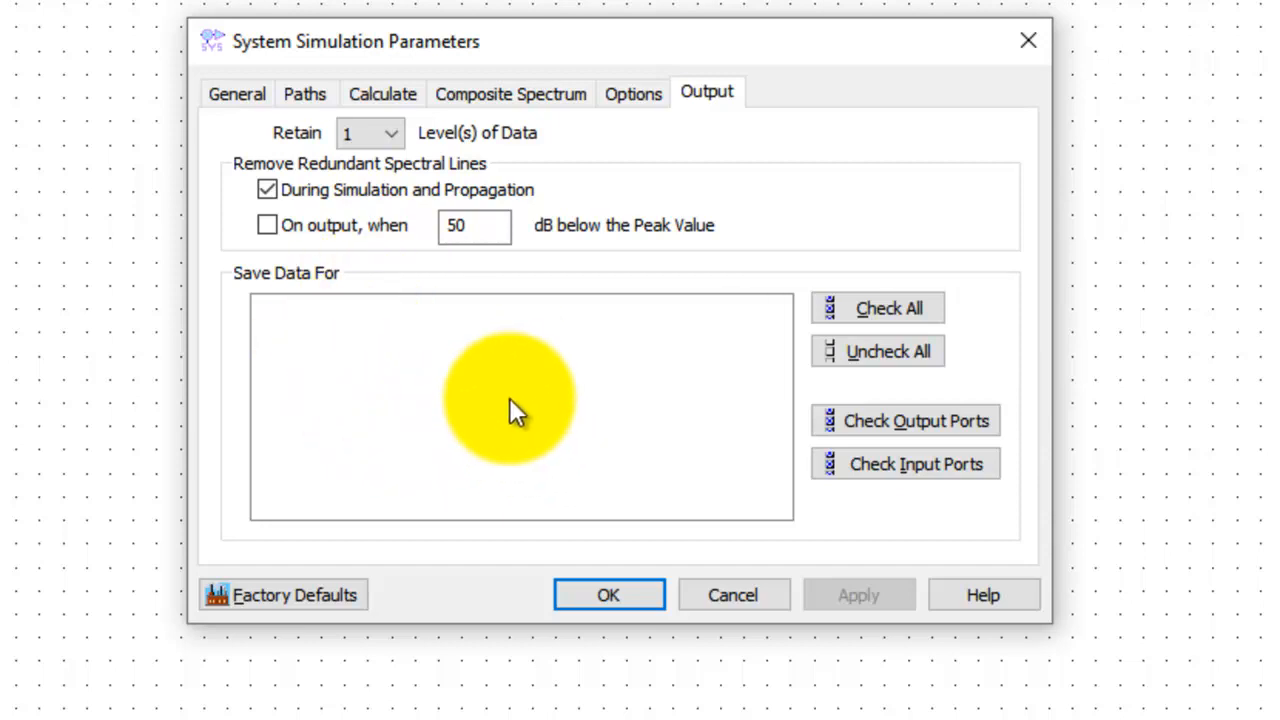
pyautogui.click(616, 92)
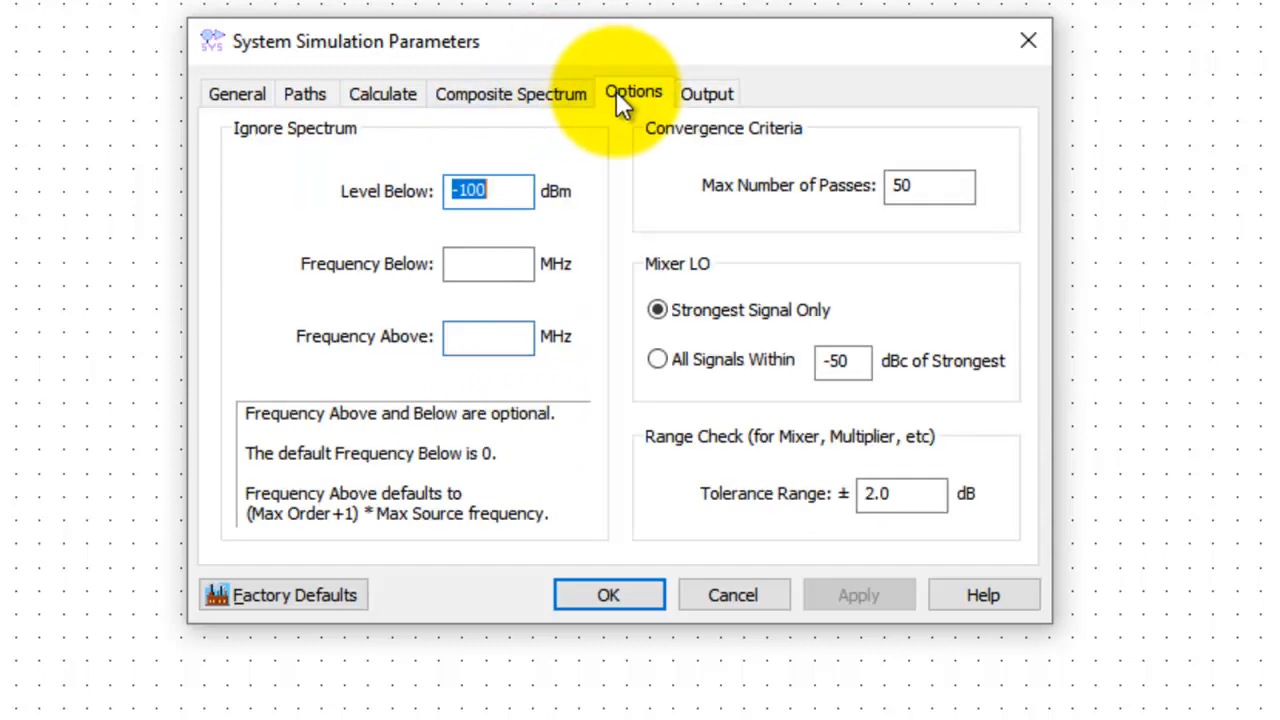
pyautogui.click(543, 95)
pyautogui.click(396, 88)
pyautogui.click(305, 88)
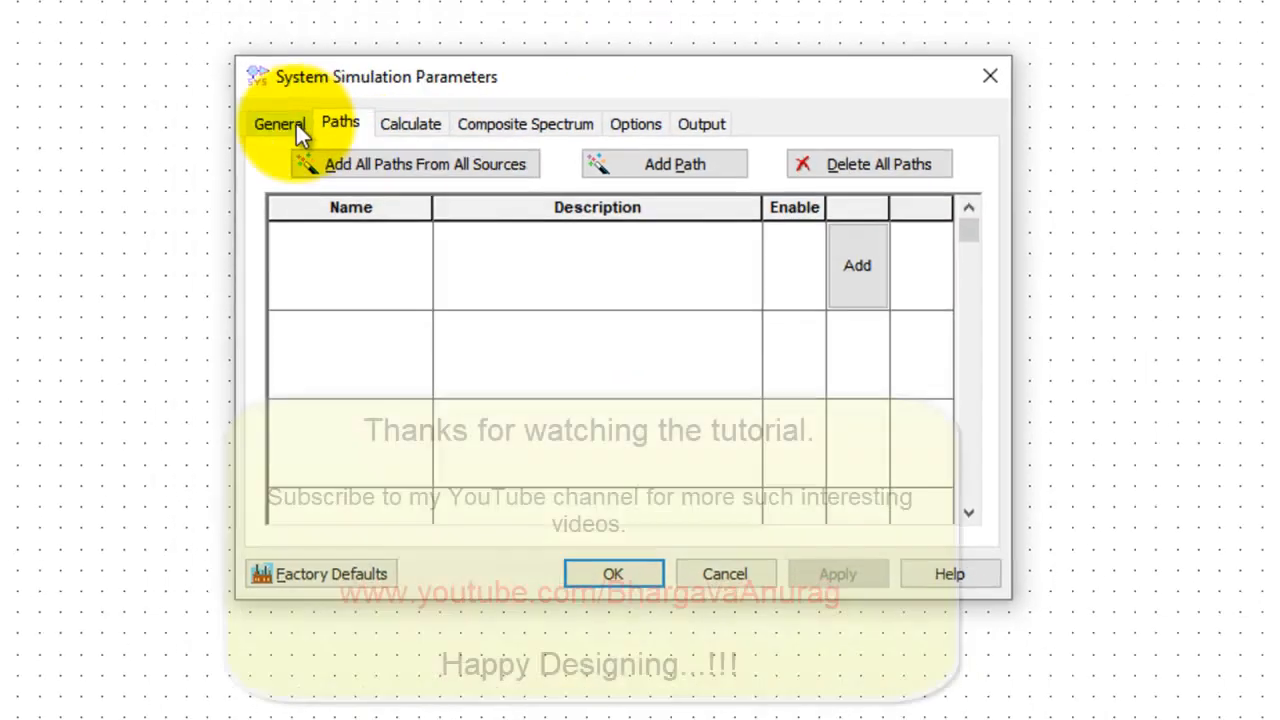
pyautogui.click(237, 93)
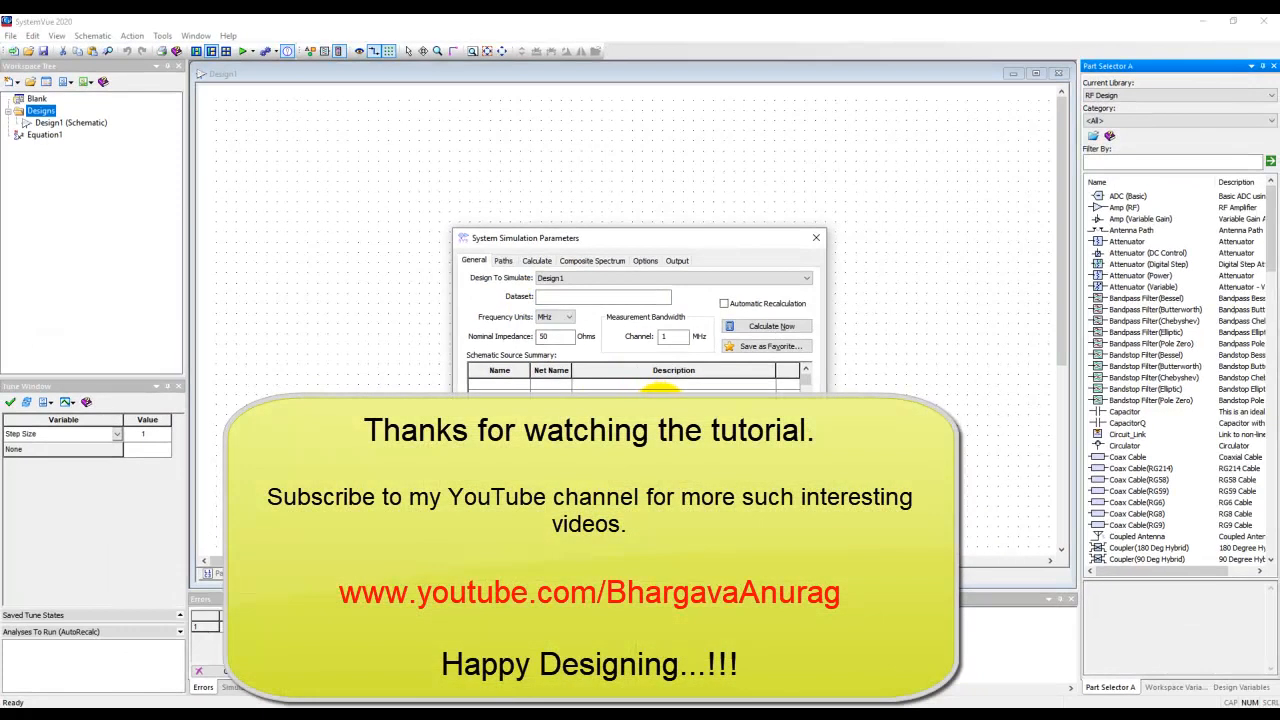